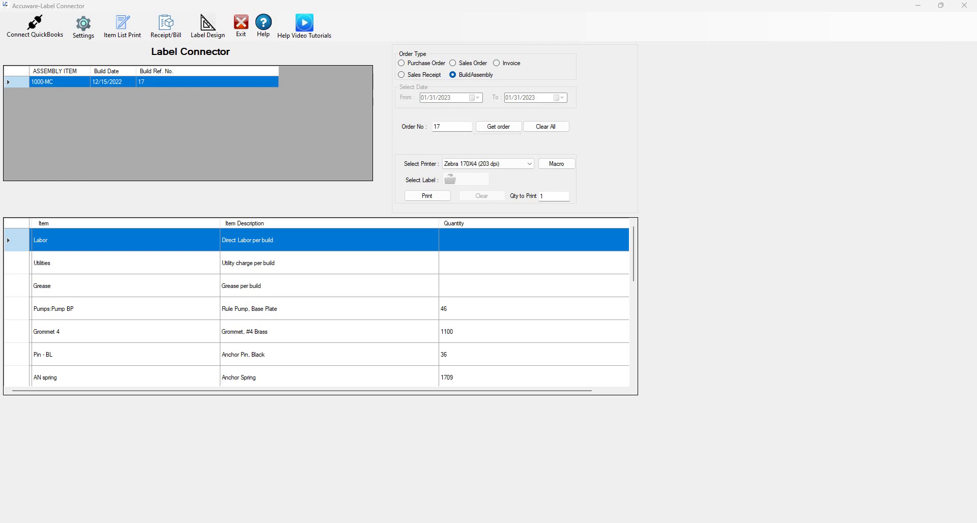
Switch to QuickBooks, display the existing 1000-MC build in Build Assemblies, and enlarge the window to show more components.
left_click_drag(976, 61, 681, 57)
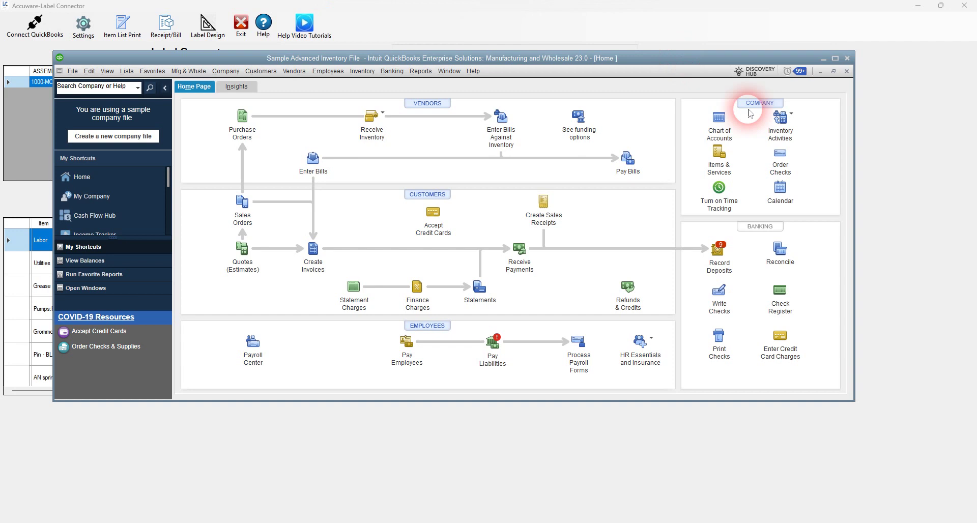
left_click(794, 124)
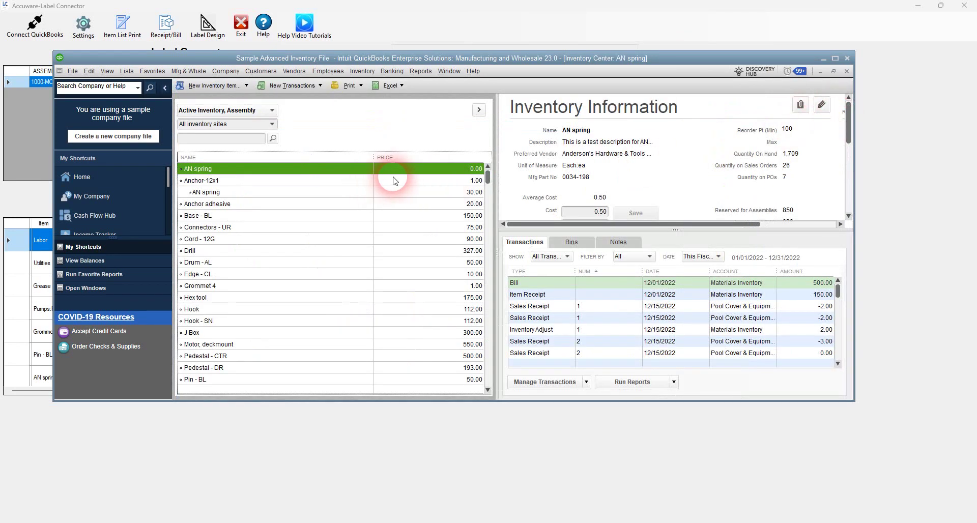
left_click(847, 71)
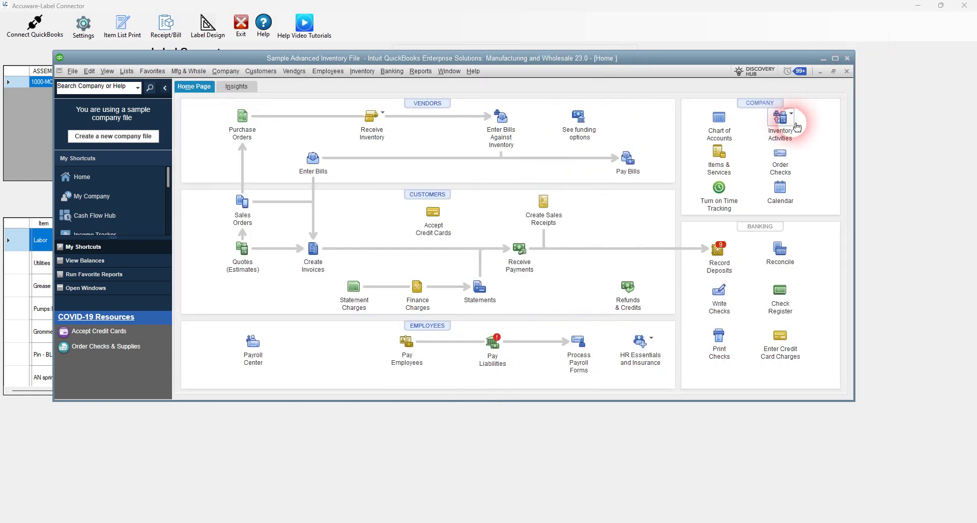
left_click(792, 126)
left_click(825, 131)
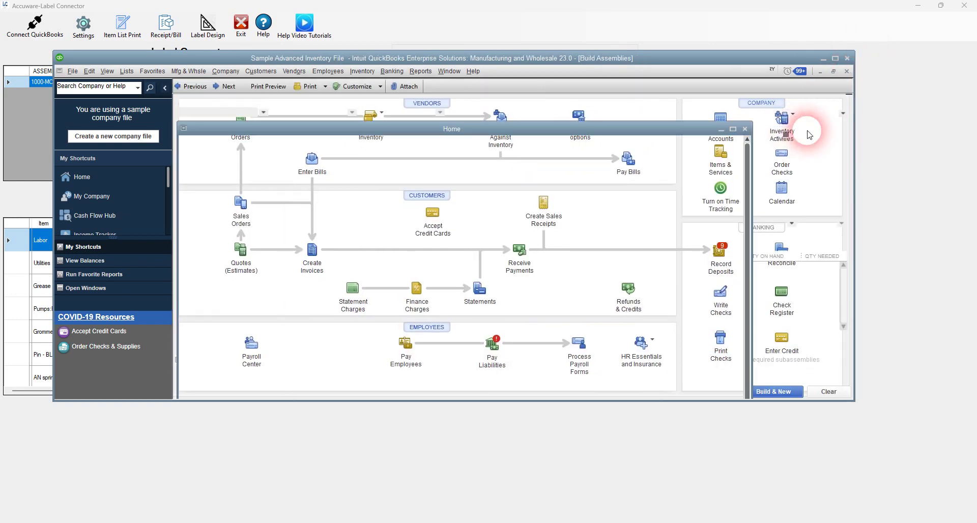
left_click(179, 86)
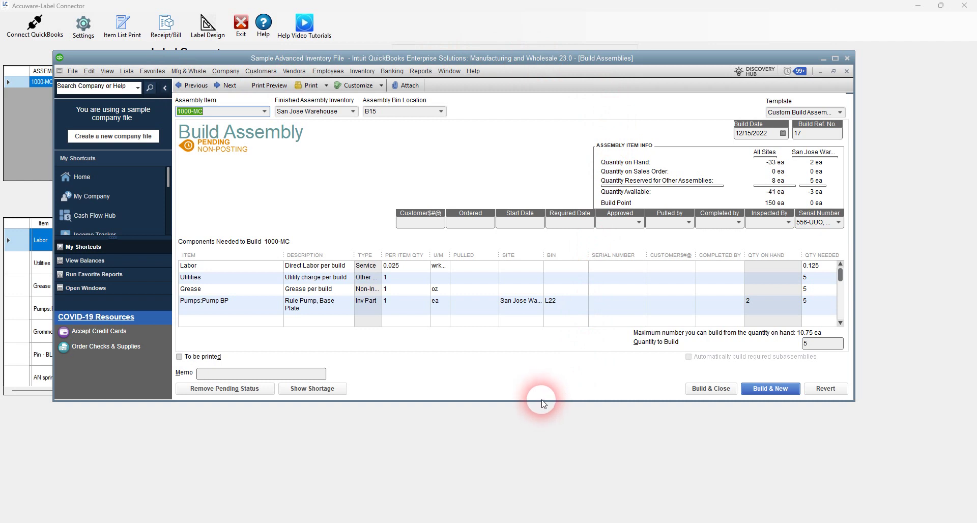
left_click_drag(544, 405, 568, 475)
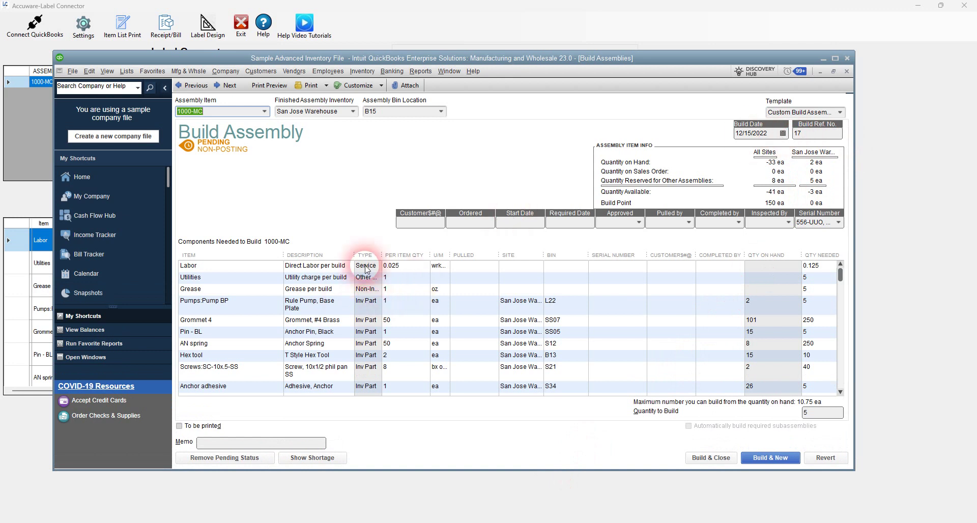
Examine the assembly item and the custom header fields of the 1000-MC build.
left_click(215, 114)
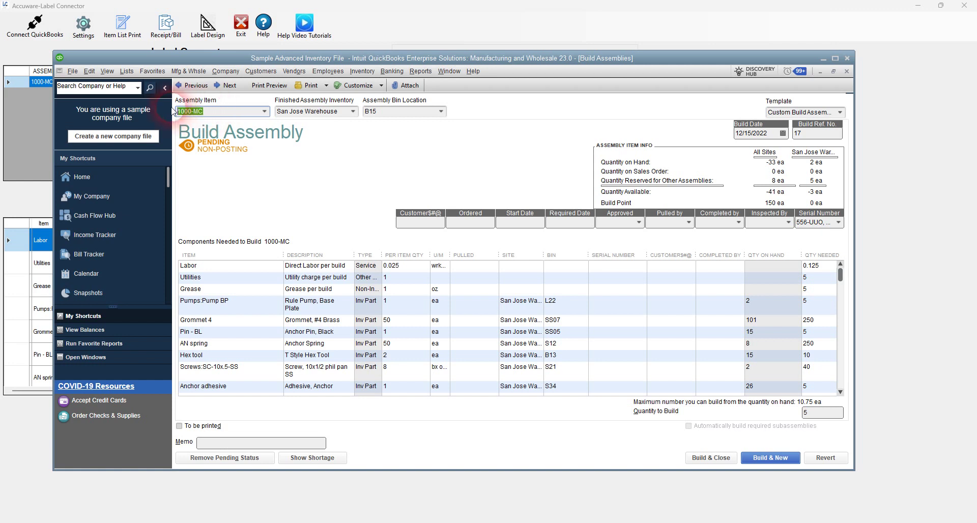
double_click(220, 117)
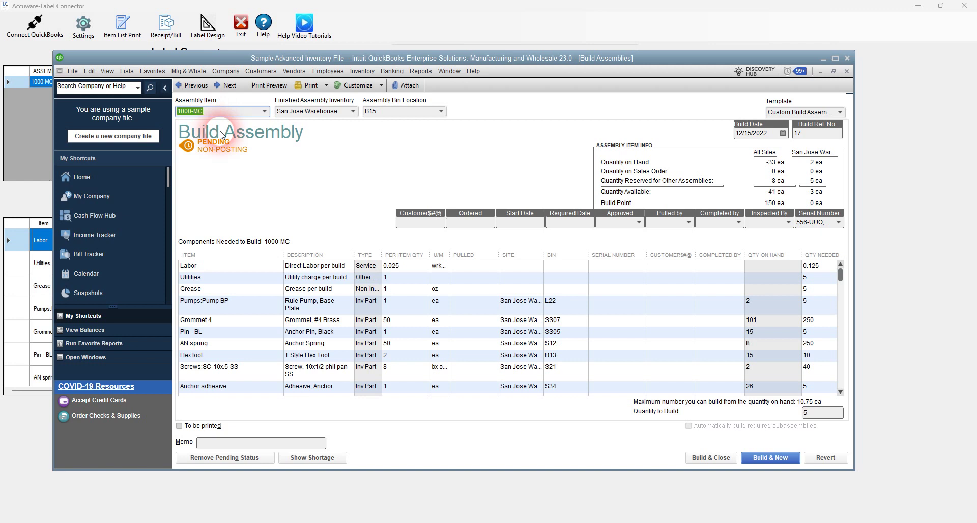
left_click(412, 224)
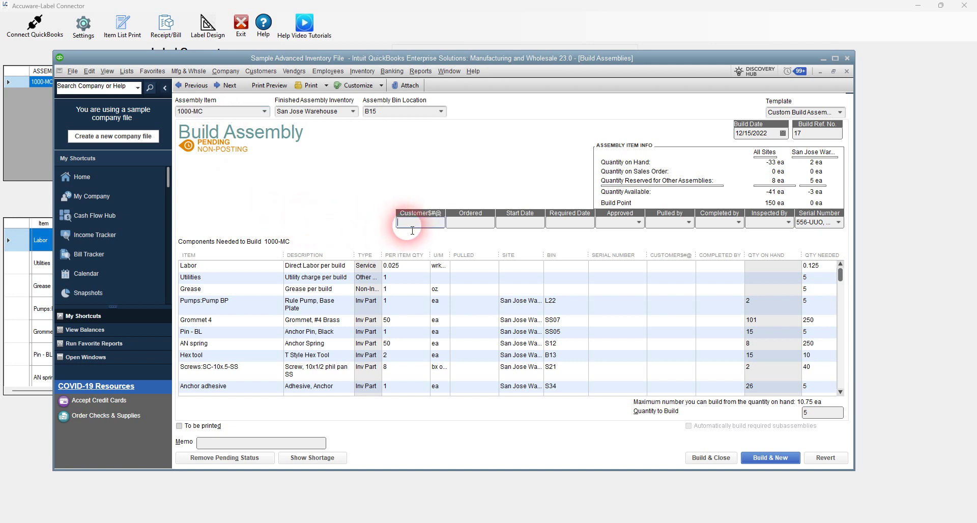
left_click(215, 116)
double_click(216, 116)
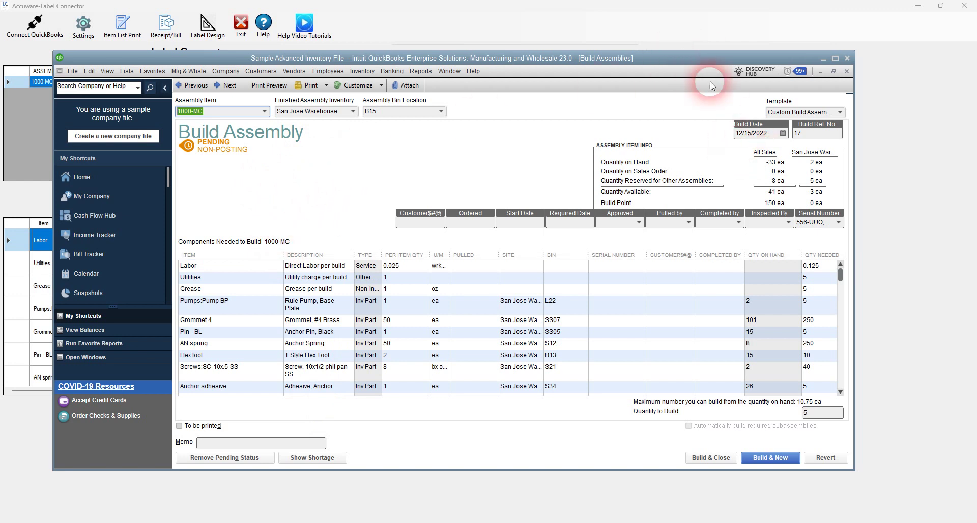
Return to Label Connector and retrieve the 1000-MC build assembly order.
left_click_drag(598, 58, 976, 58)
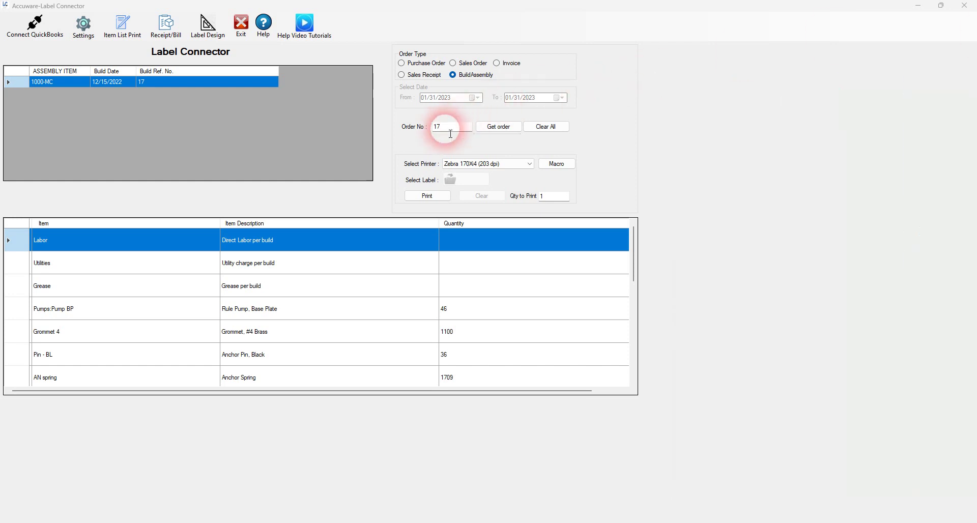
left_click(504, 133)
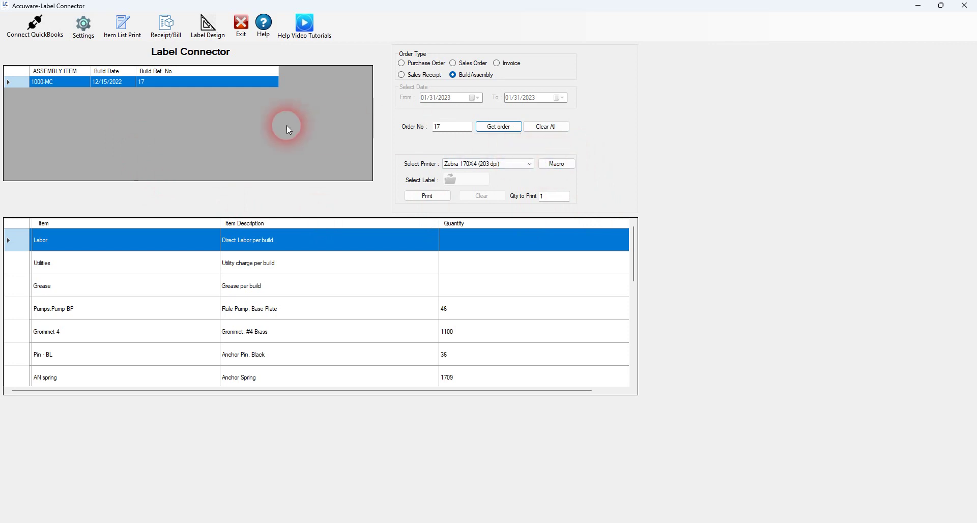
Review the macro template path in the General Settings and exit them without changes.
left_click(83, 25)
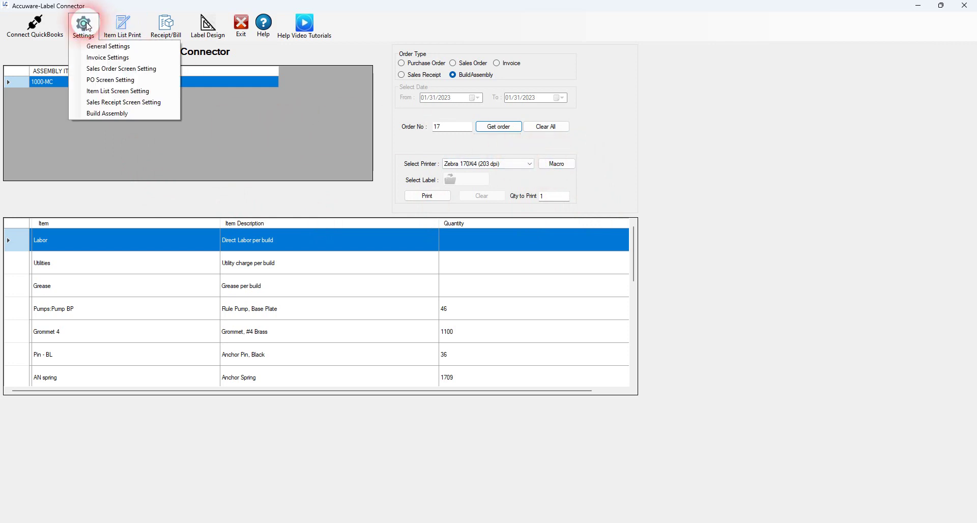
left_click(97, 53)
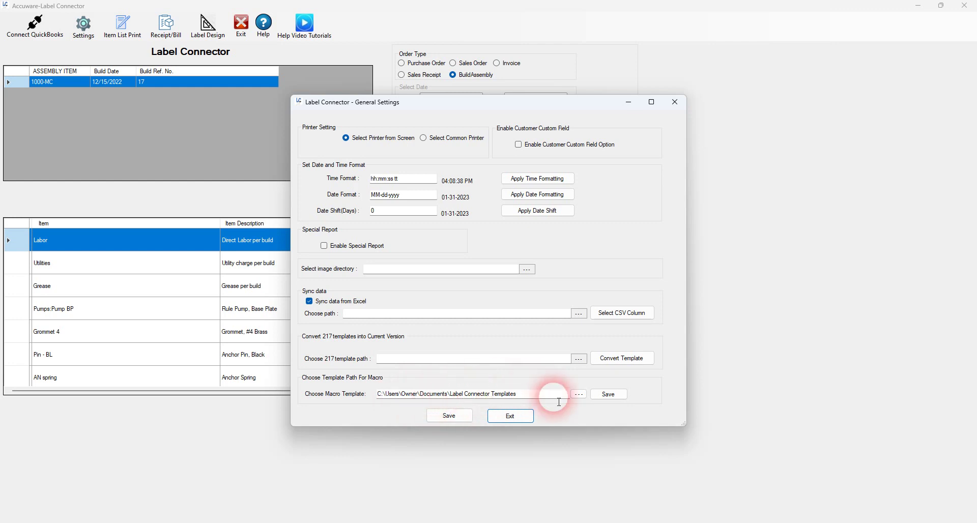
left_click(521, 419)
In the Build Assembly settings, add Build Template 1.xml and Build Template 2.xml to the macro print list.
left_click(86, 28)
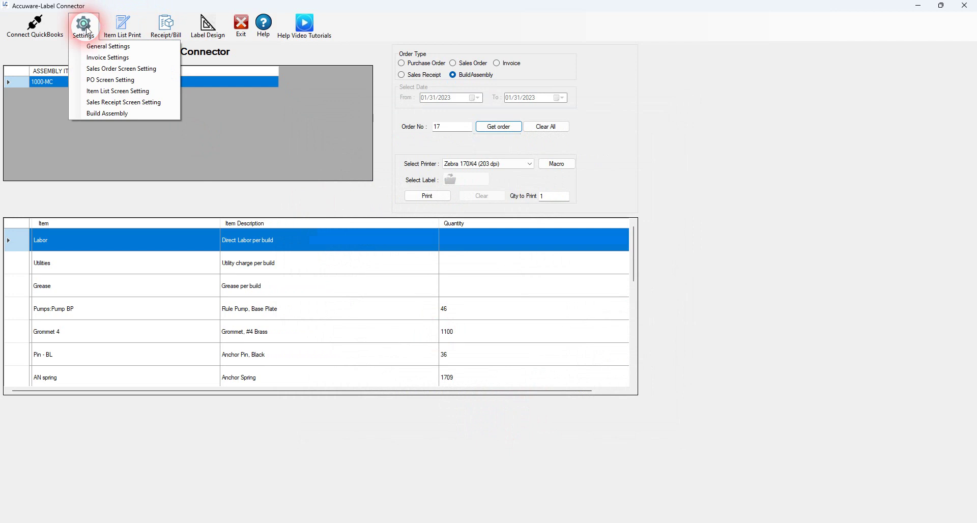
left_click(104, 115)
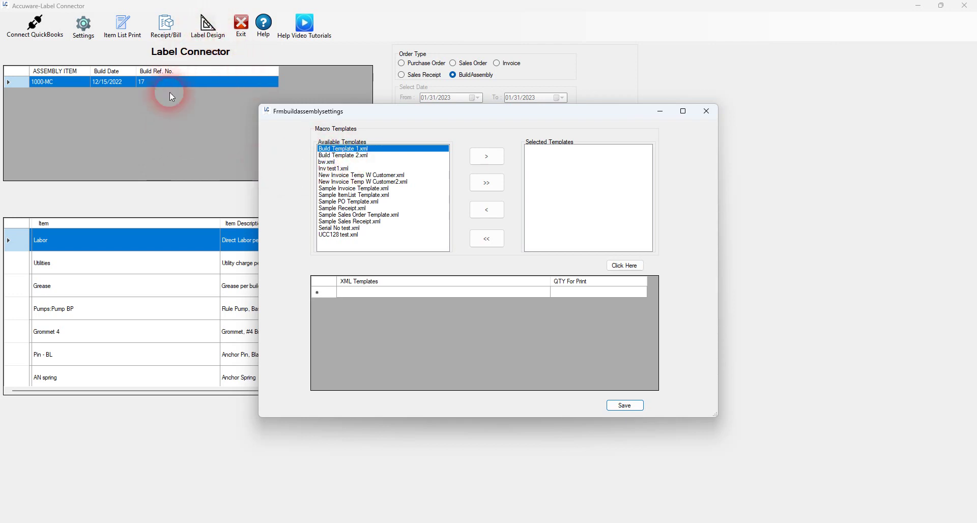
left_click(488, 159)
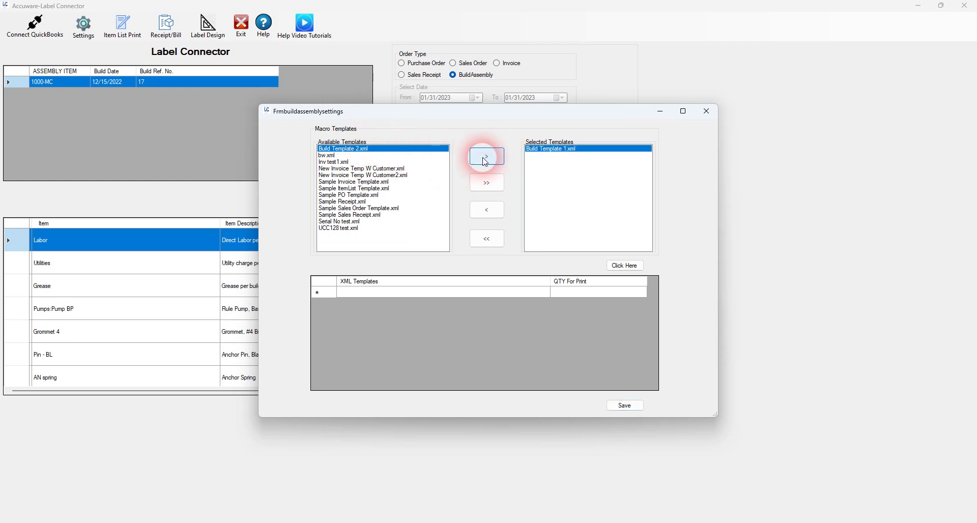
left_click(484, 161)
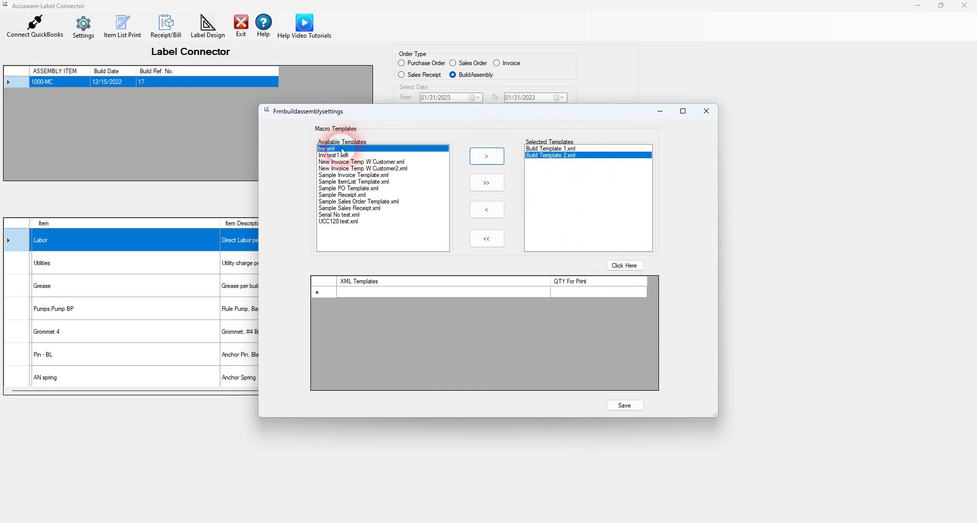
left_click(631, 267)
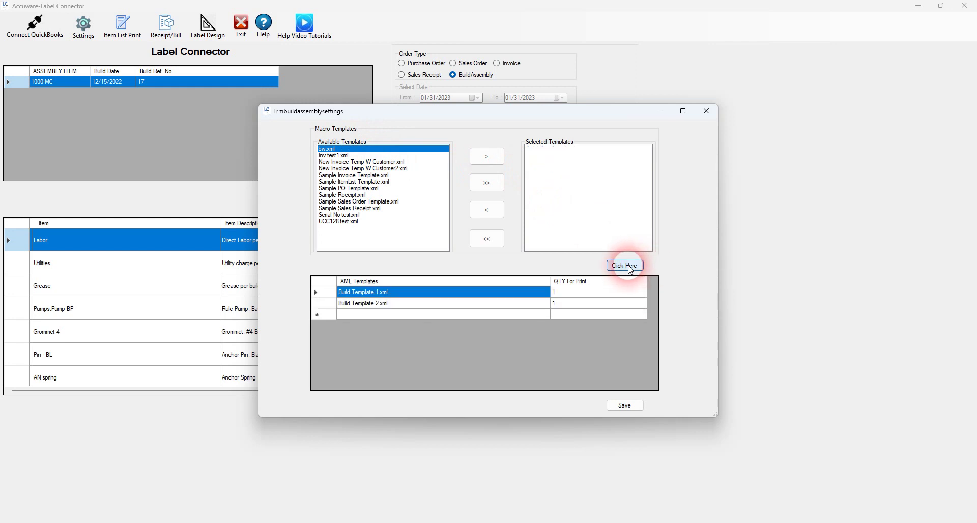
Set the print quantity to 3 for Build Template 1.xml and 2 for Build Template 2.xml, and save the Build Assembly settings.
left_click(562, 304)
left_click(565, 306)
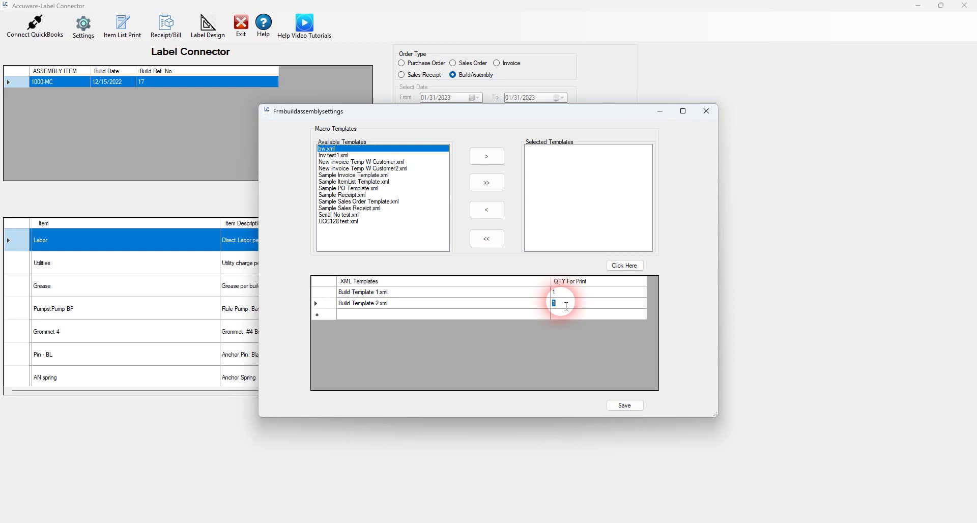
type("2")
left_click(579, 296)
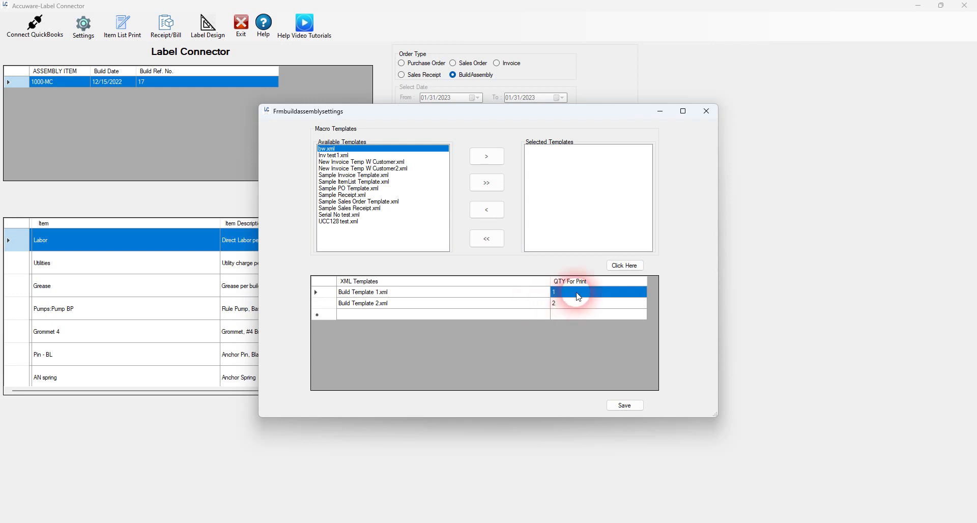
left_click(581, 296)
type("3")
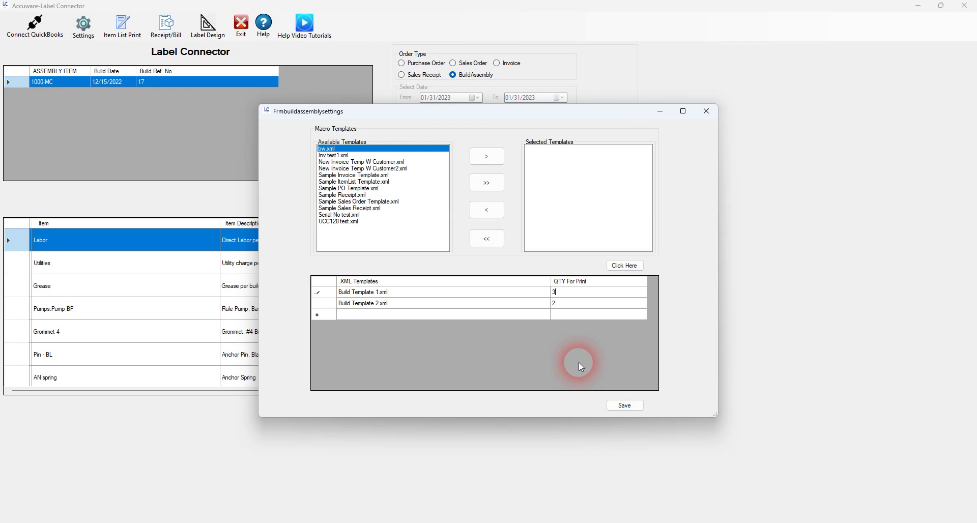
left_click(630, 407)
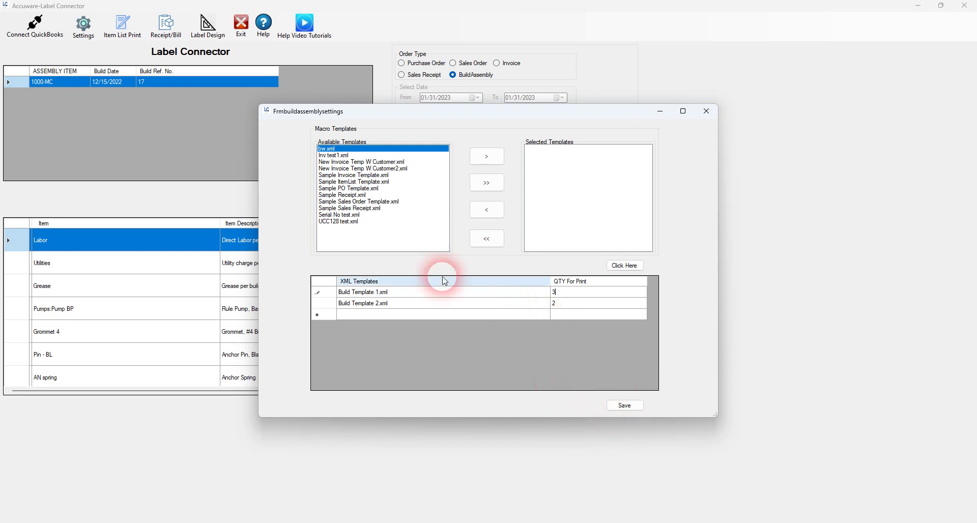
left_click(626, 406)
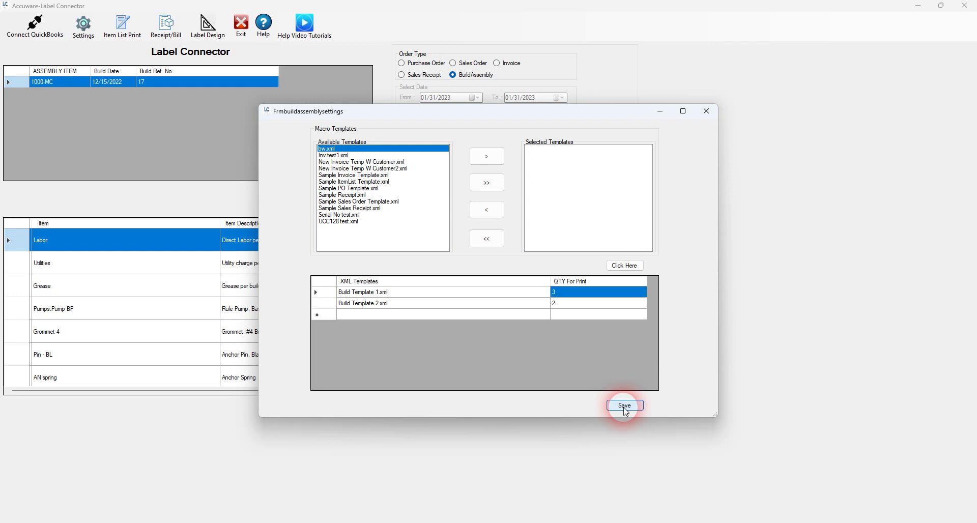
left_click(518, 302)
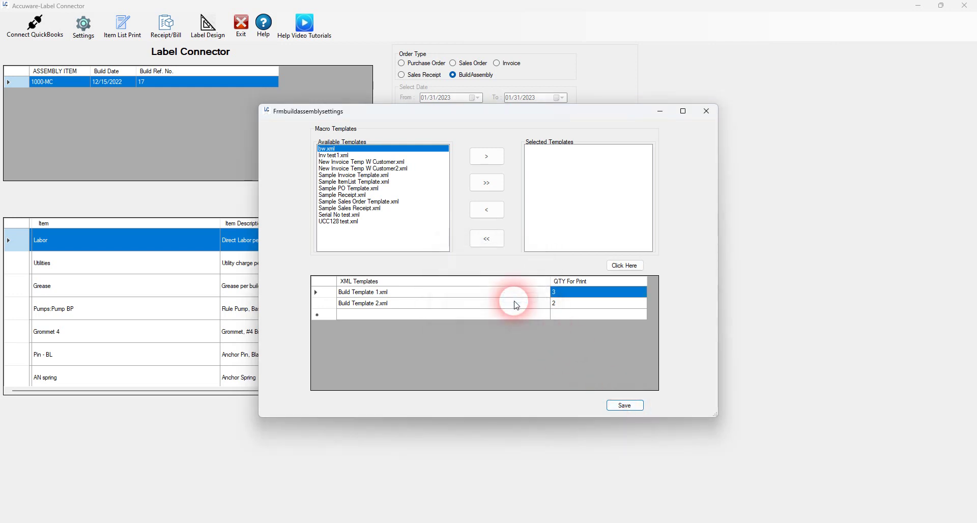
left_click(709, 106)
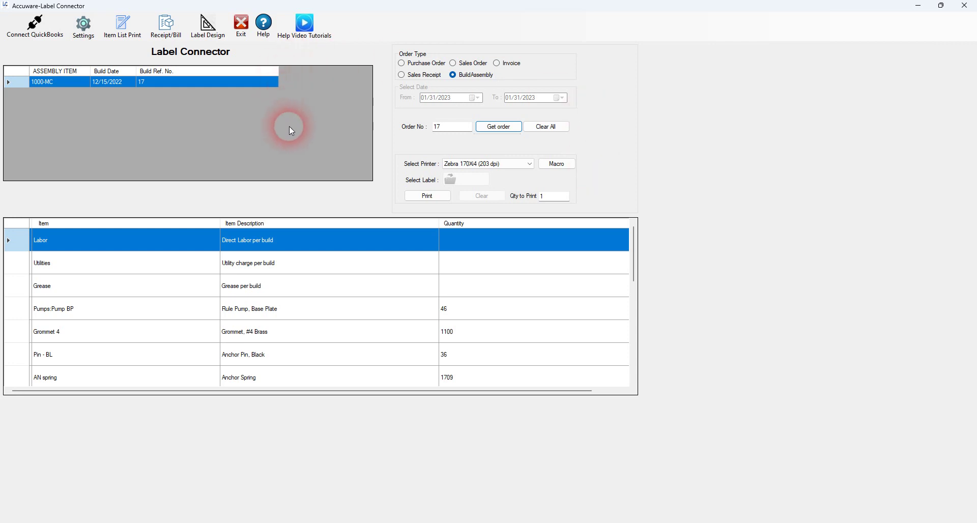
Create a new Build Assembly label template 4 inches wide and 3 inches high in the label designer.
left_click(207, 24)
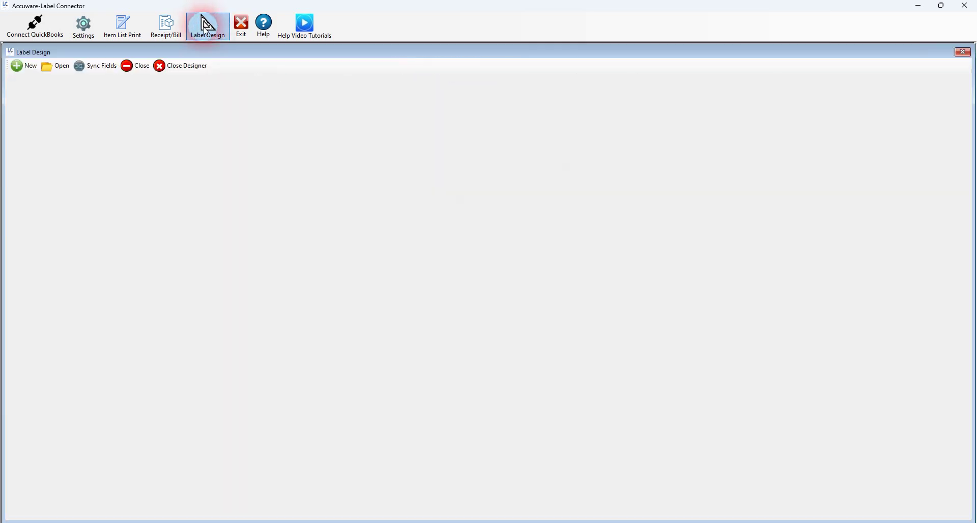
left_click(32, 69)
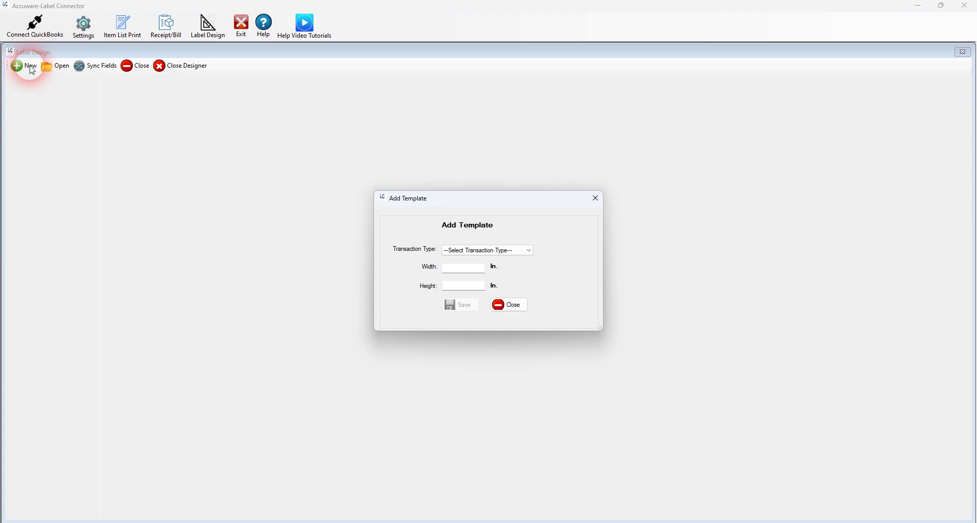
left_click(506, 251)
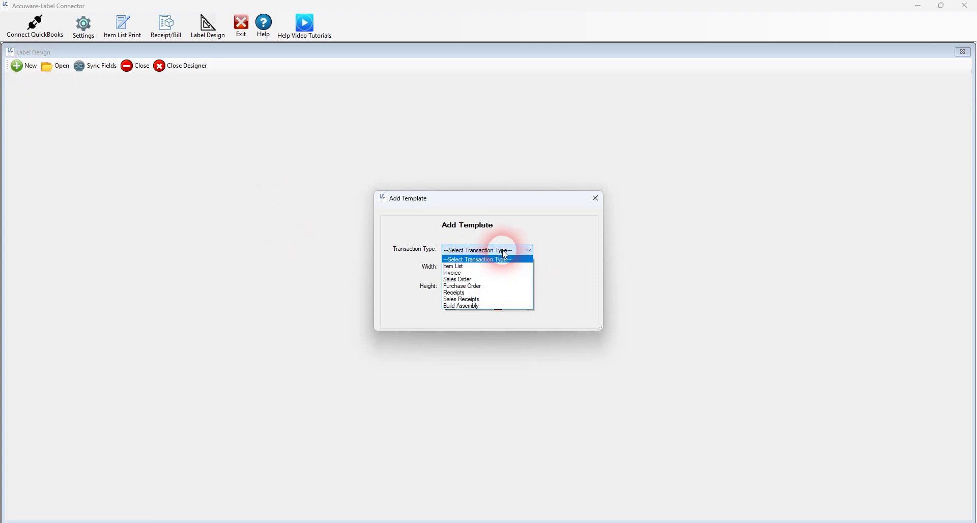
left_click(461, 306)
left_click(461, 275)
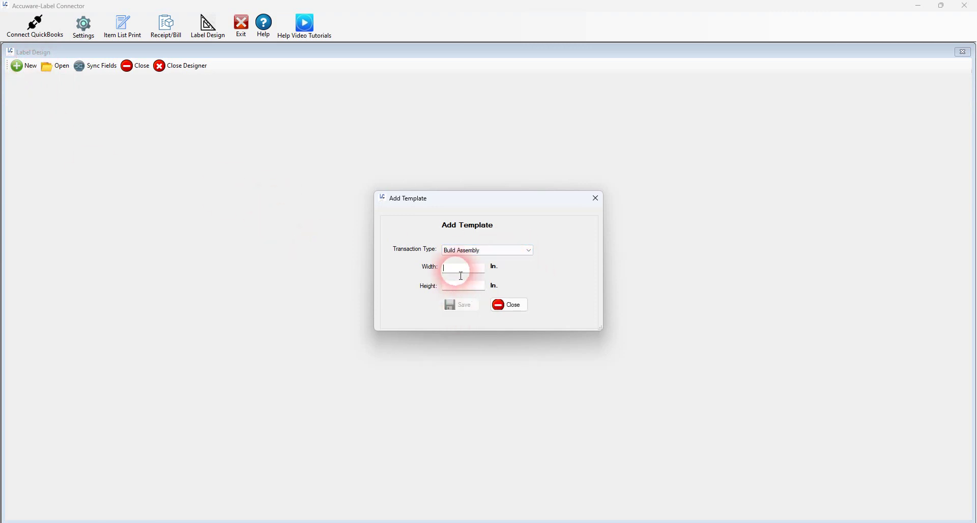
type("4")
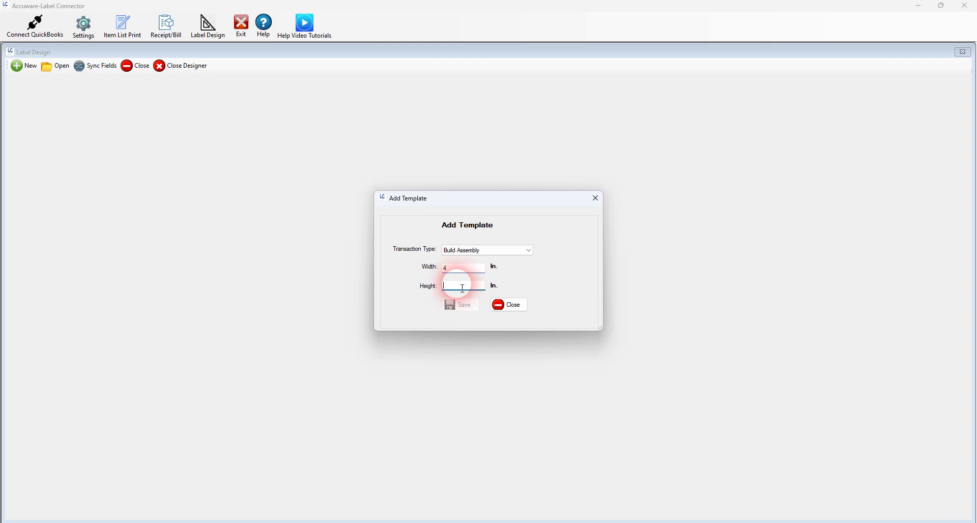
type("3")
left_click(461, 304)
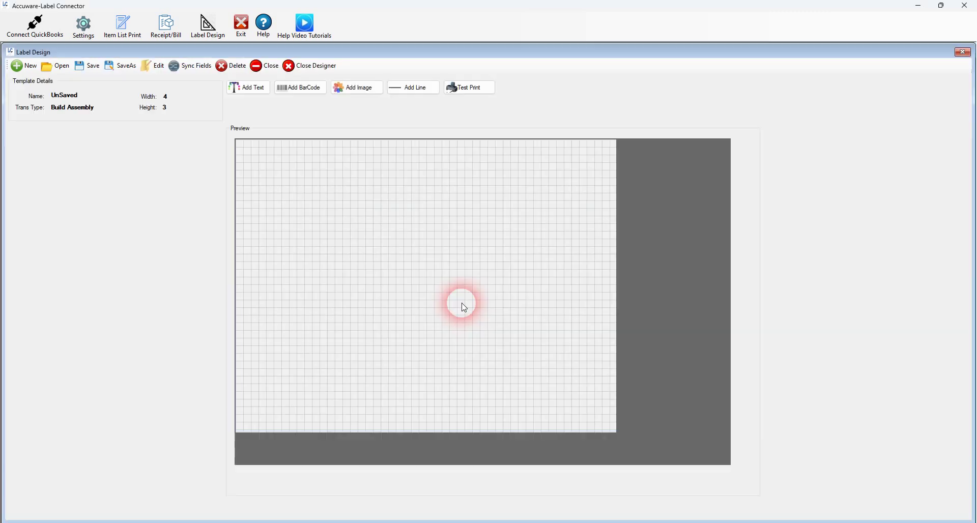
Review the data sources available for a text field on the label and close the field properties without adding one.
left_click(249, 88)
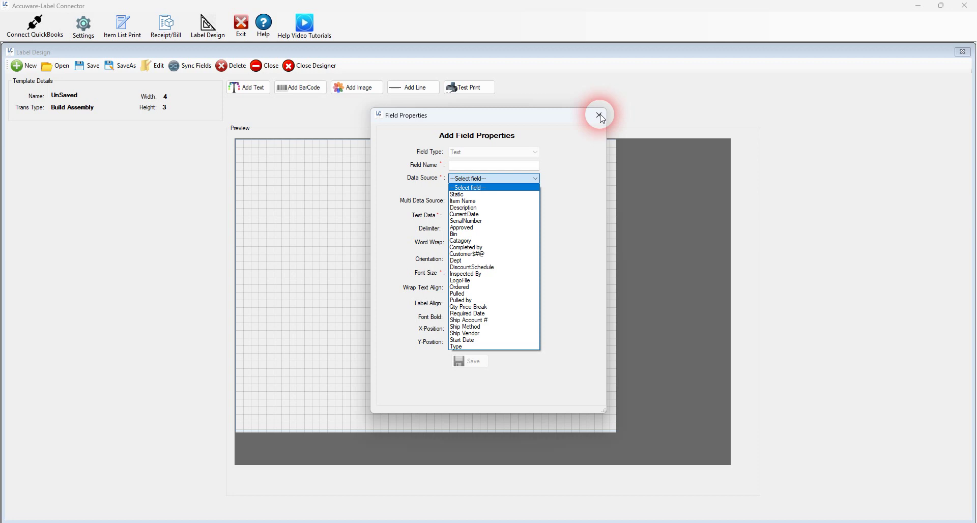
left_click(602, 116)
left_click(600, 116)
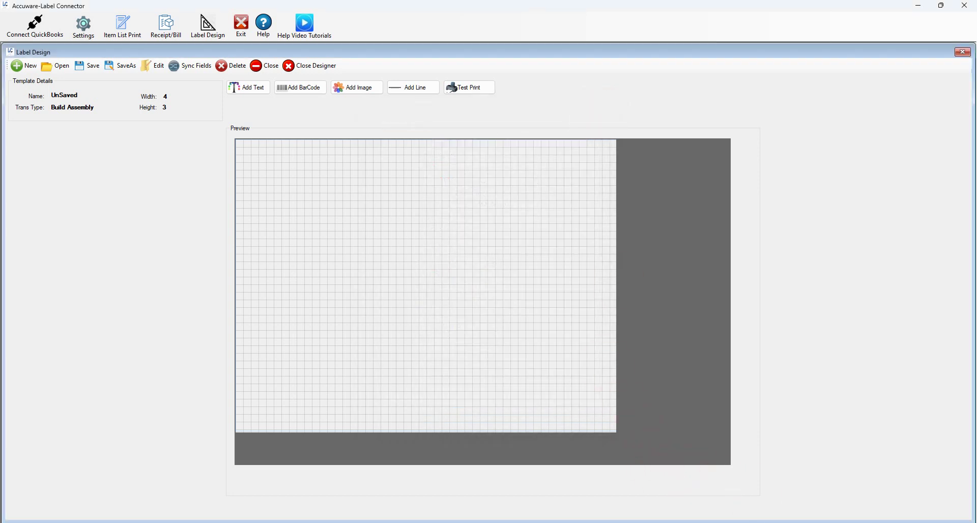
Switch to QuickBooks, move its window clear of the screen edge, and open the Item List.
key("alt+Tab")
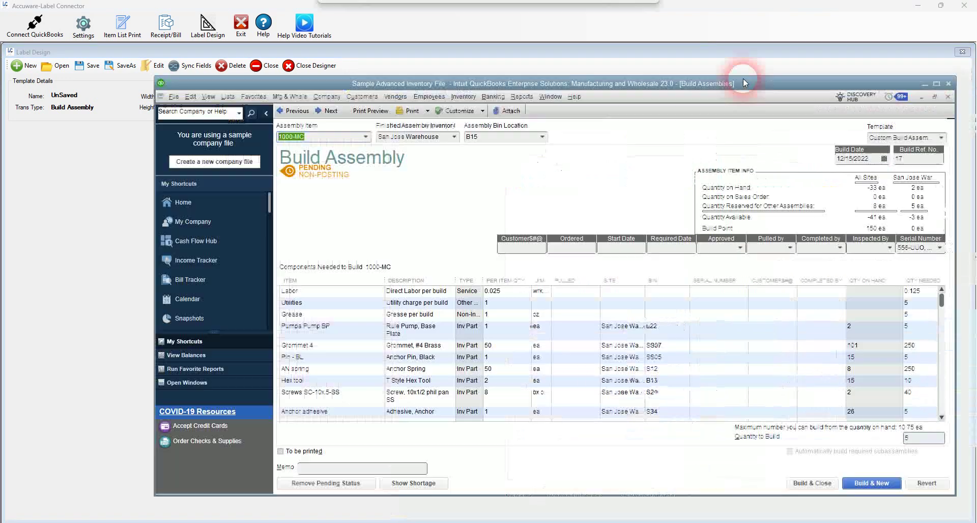
left_click_drag(742, 76, 683, 60)
left_click(243, 123)
left_click(154, 74)
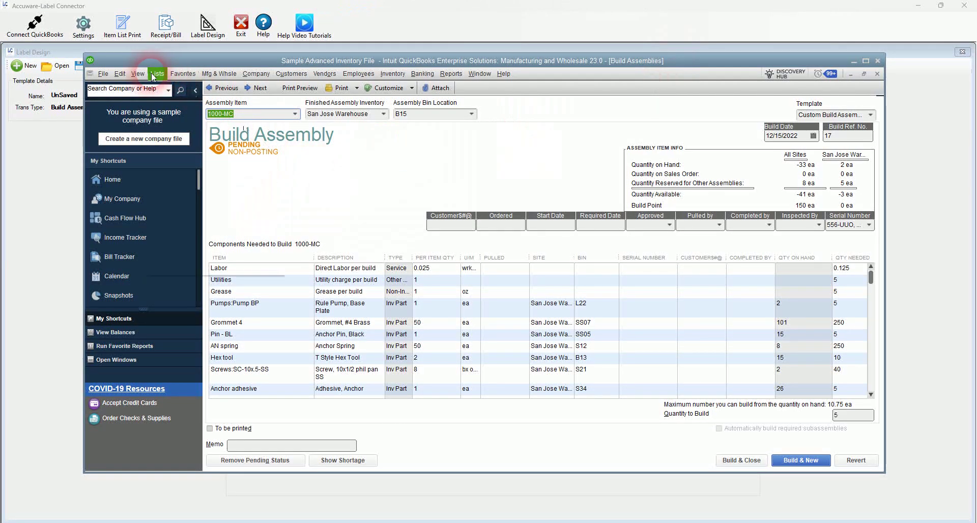
left_click(174, 95)
left_click(234, 271)
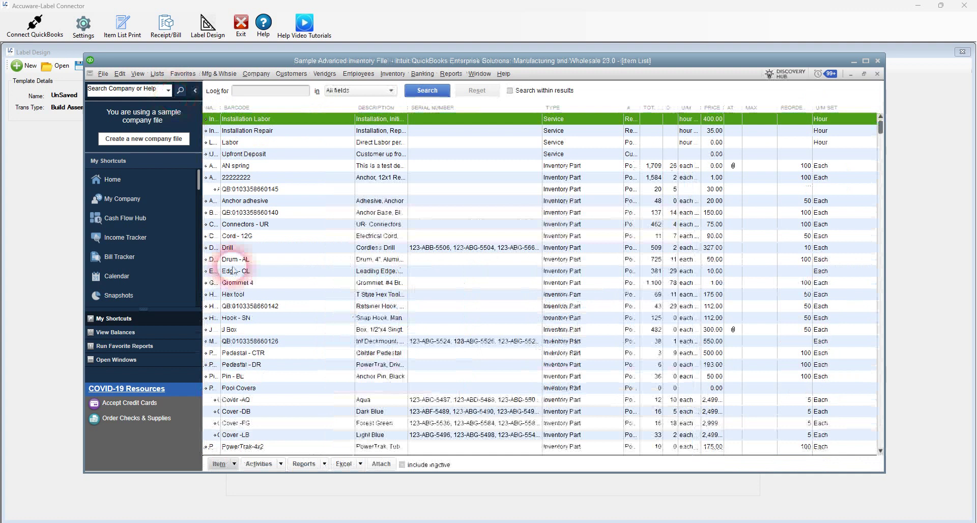
Find the Stickers inventory part in the Item List and open it for editing.
scroll(454, 210, "down", 1)
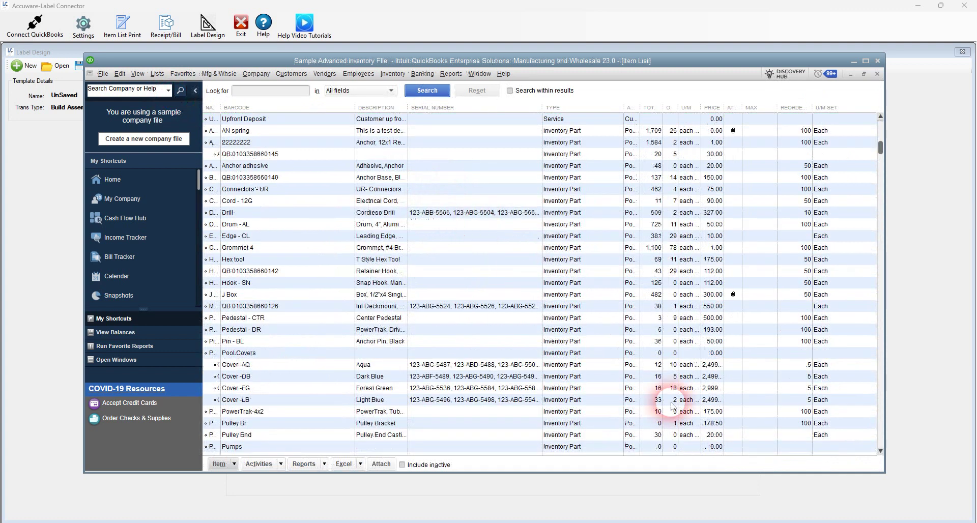
scroll(754, 280, "down", 8)
scroll(754, 283, "down", 4)
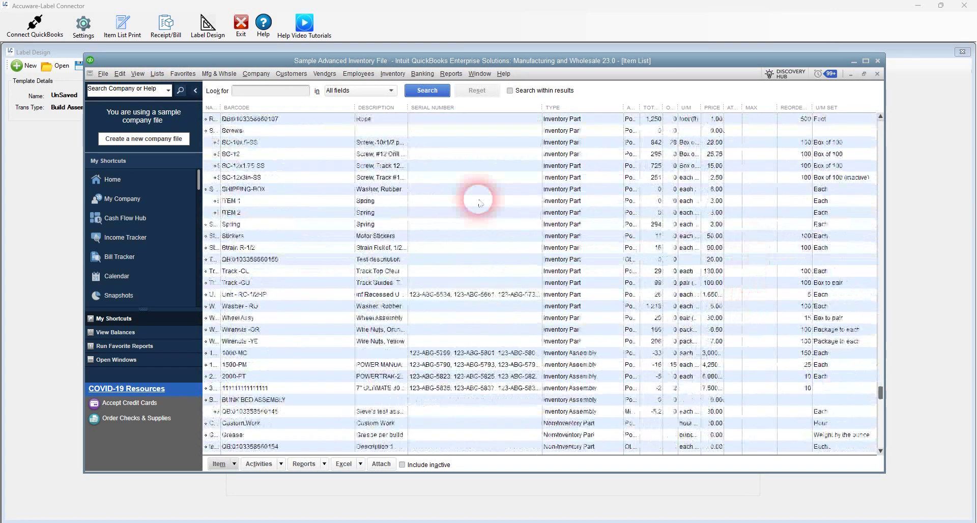
left_click(549, 236)
double_click(549, 236)
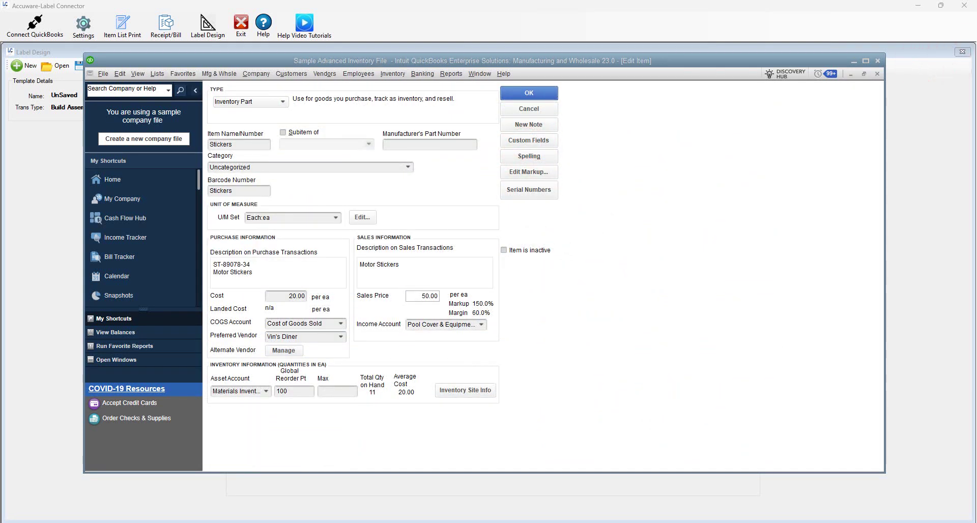
Review the custom fields defined for the Stickers item and cancel out of them without changes.
left_click_drag(872, 219, 769, 218)
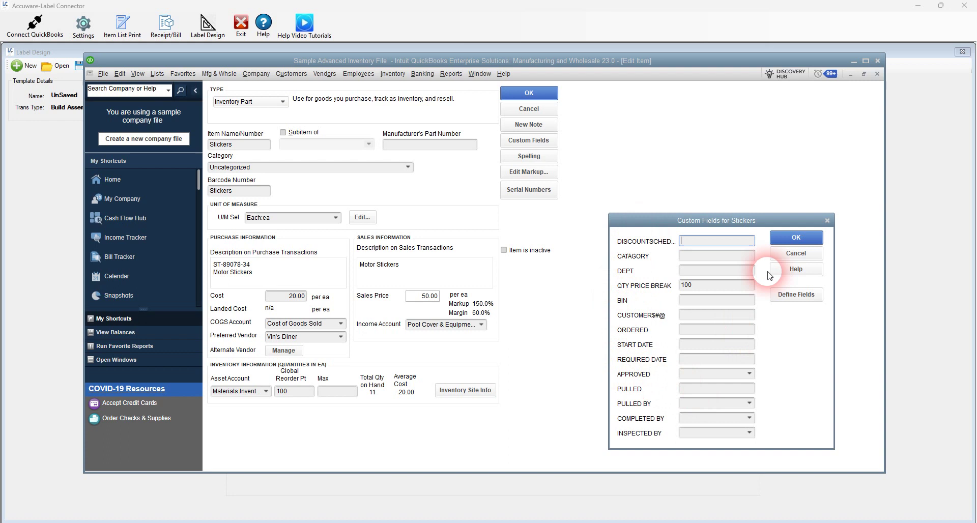
left_click_drag(769, 223, 720, 206)
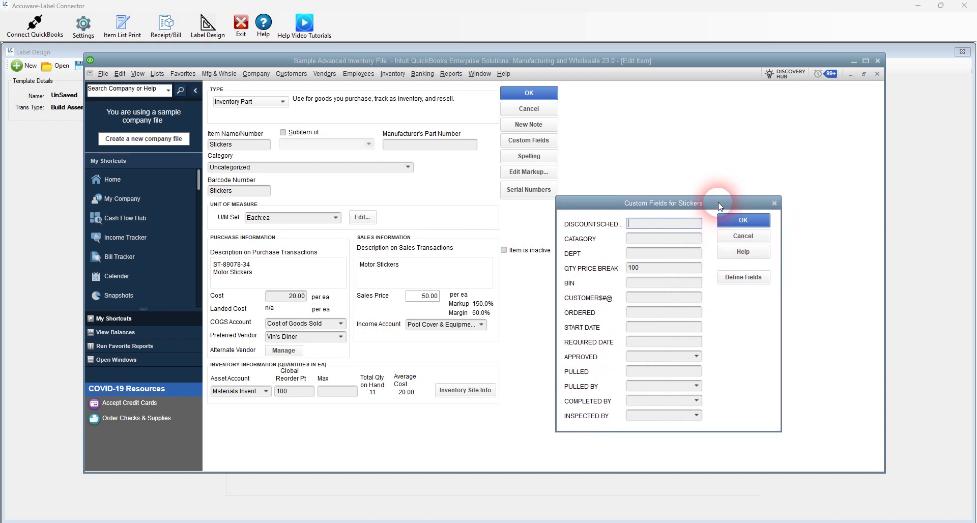
left_click(743, 237)
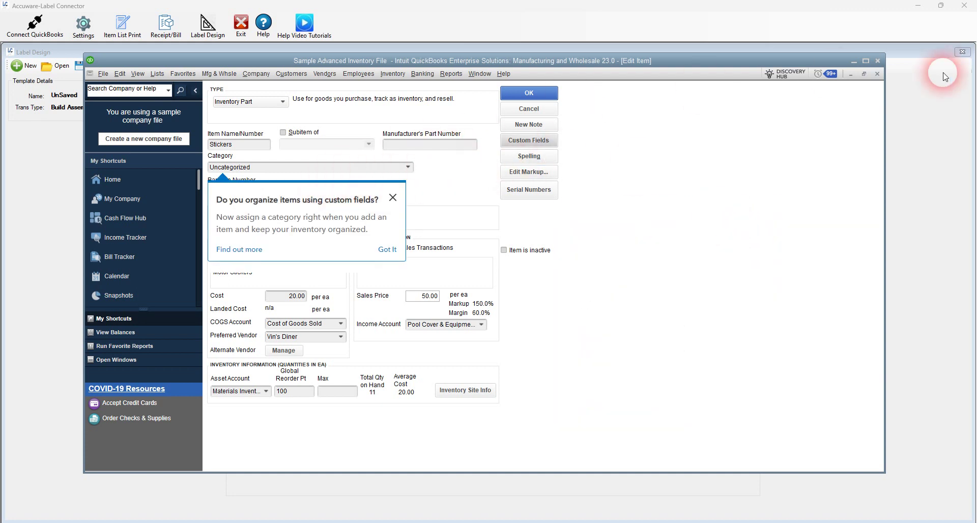
Close the Stickers item, the Item List and the Build Assemblies window in QuickBooks.
left_click(879, 61)
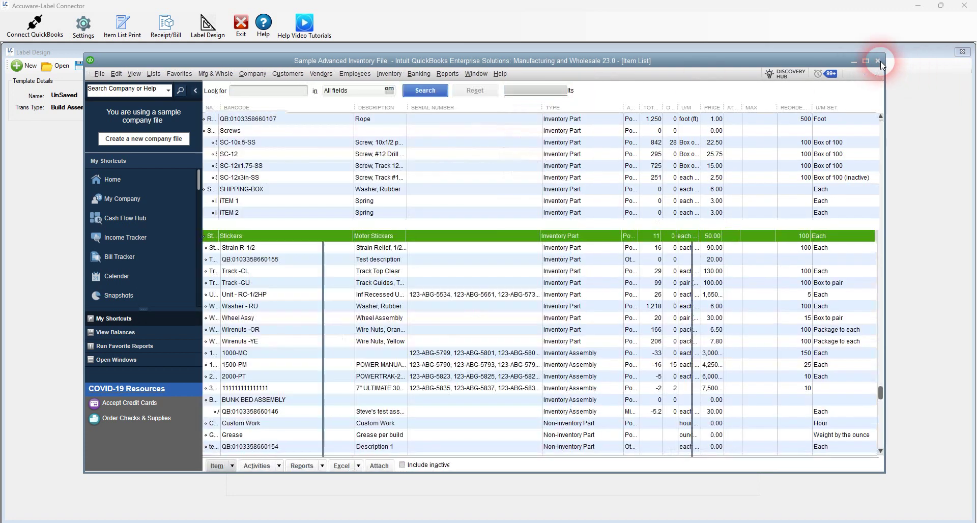
left_click(879, 61)
left_click(879, 61)
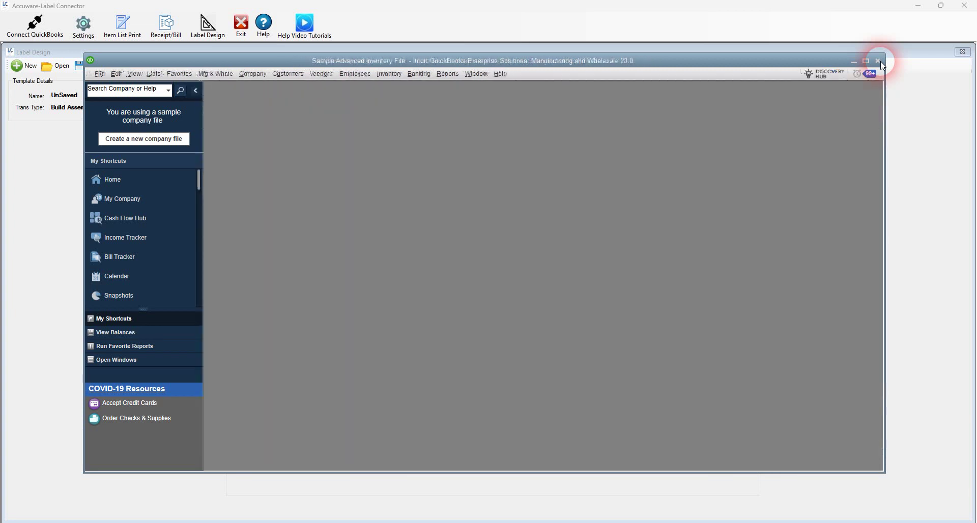